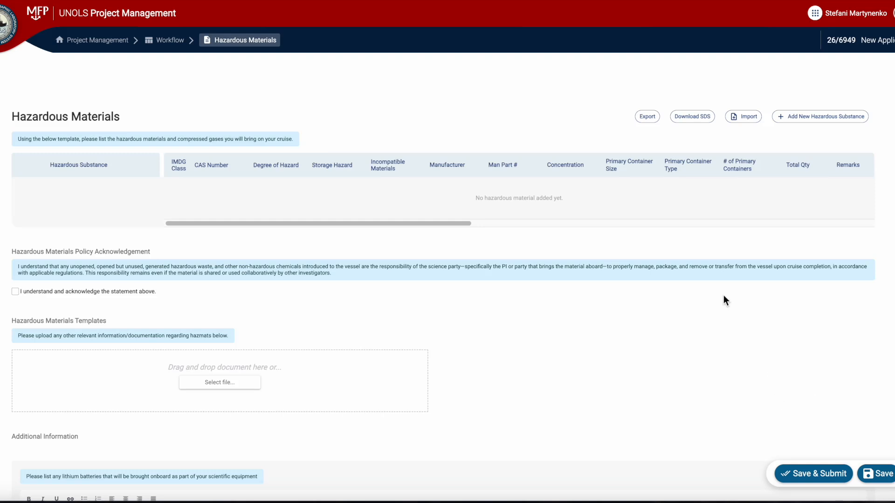
Step: Add a new hazardous substance entry and choose UN2465: DICHLOROISOCYANURIC ACID, DRY OR SALTS as the substance
click(802, 121)
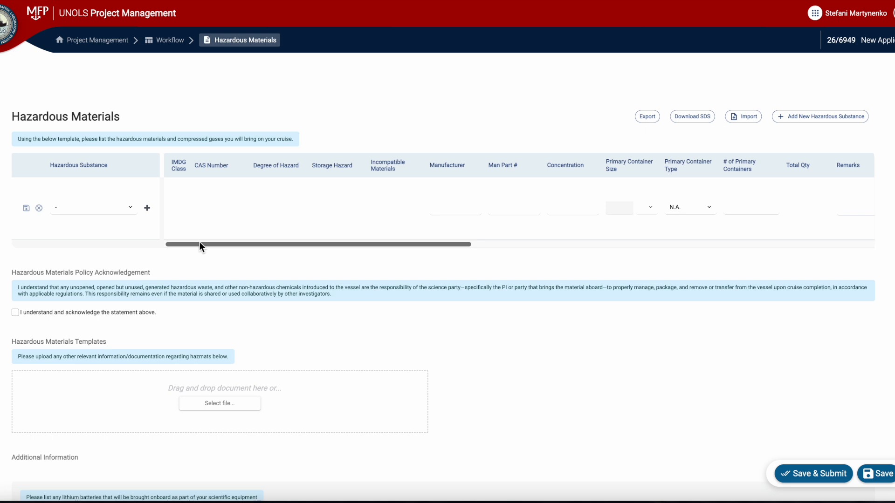
click(131, 217)
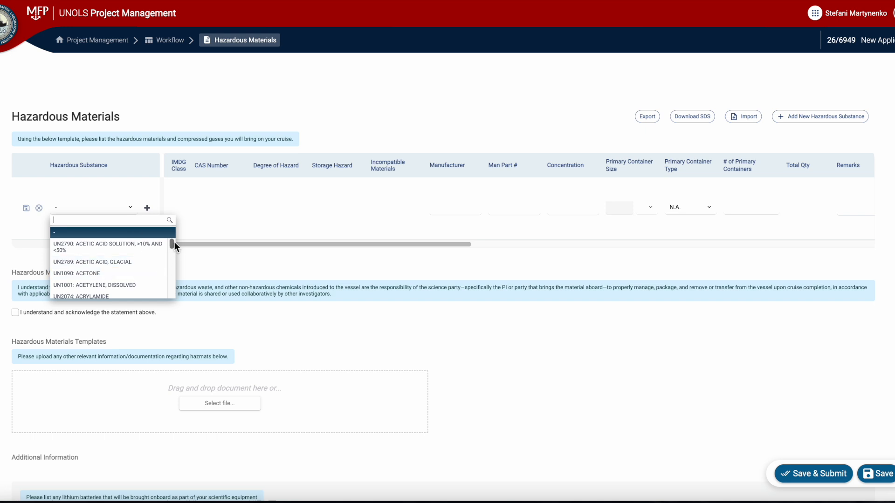
drag(174, 242, 174, 250)
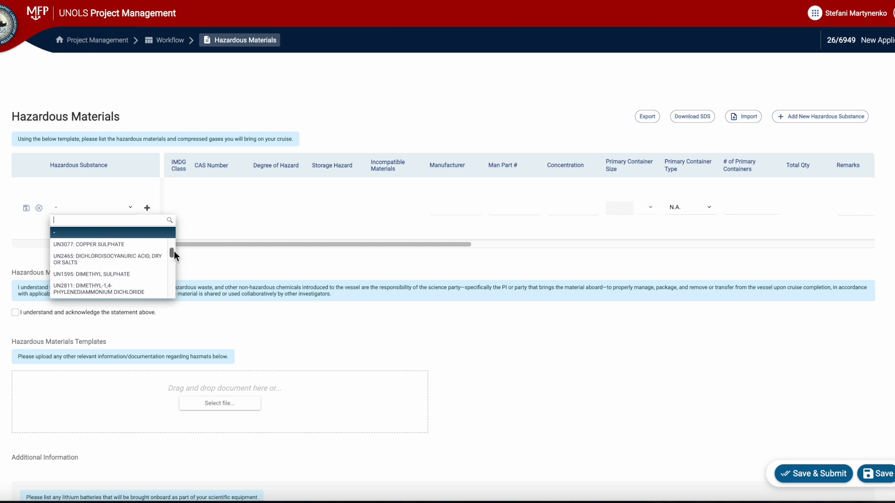
click(138, 266)
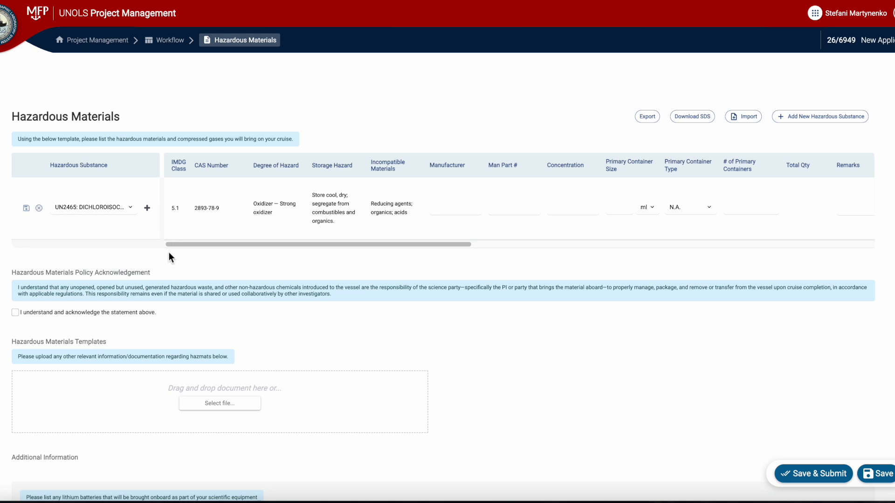
Step: Fill in the substance's manufacturer as "test" and its manufacturer part number as 10
drag(180, 247, 415, 264)
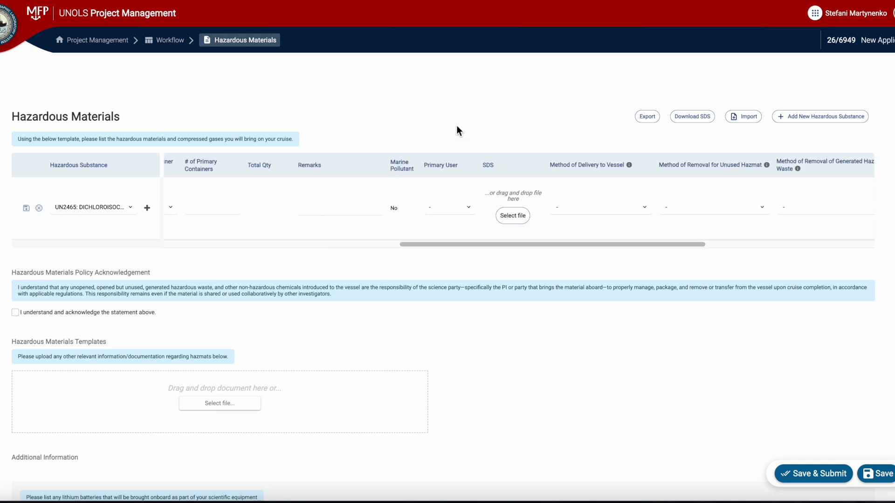
drag(438, 243, 191, 264)
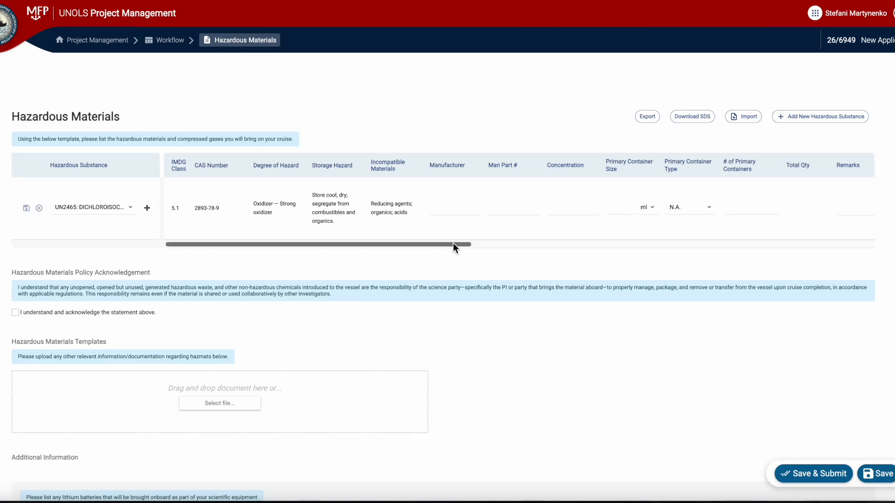
drag(453, 243, 478, 248)
click(397, 208)
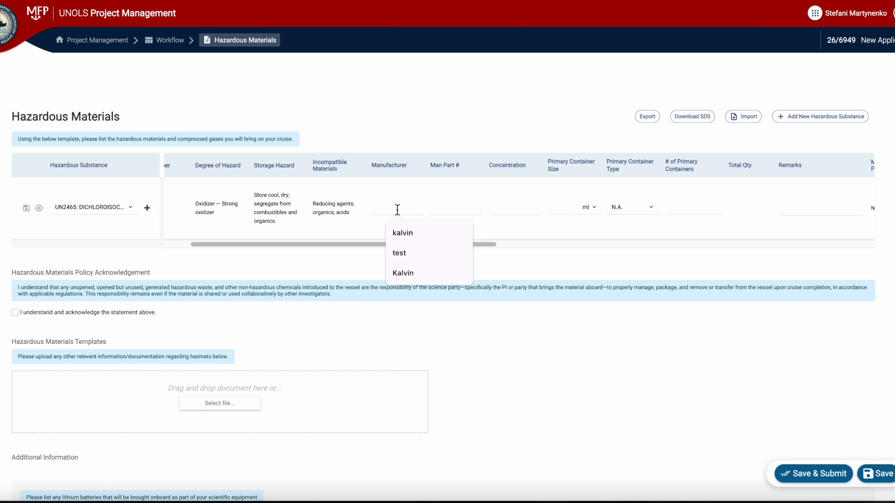
click(404, 247)
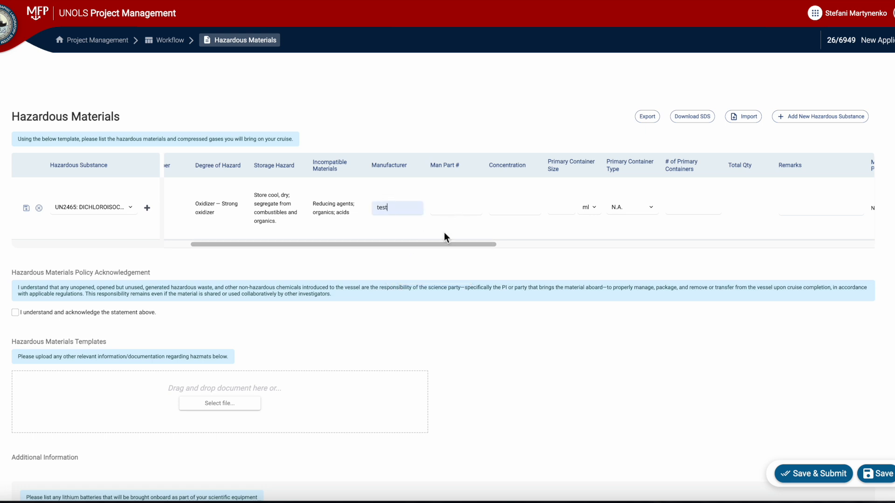
scroll(437, 244, right, 2)
click(427, 209)
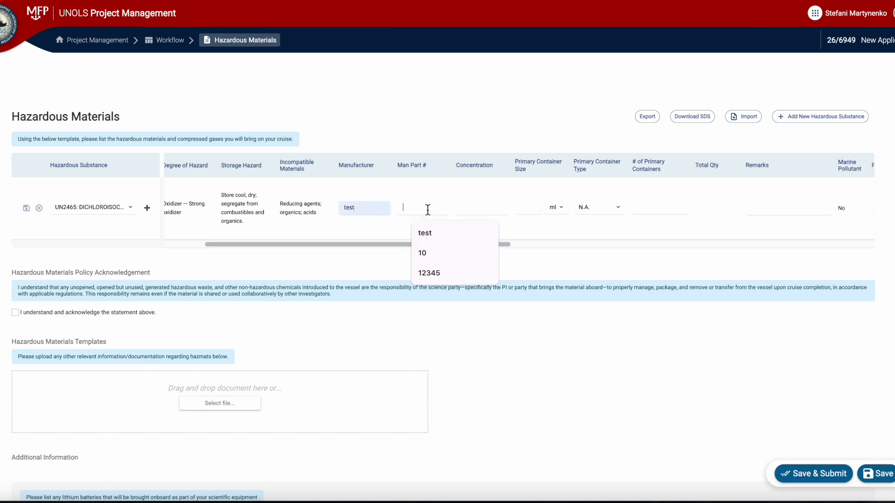
text(10)
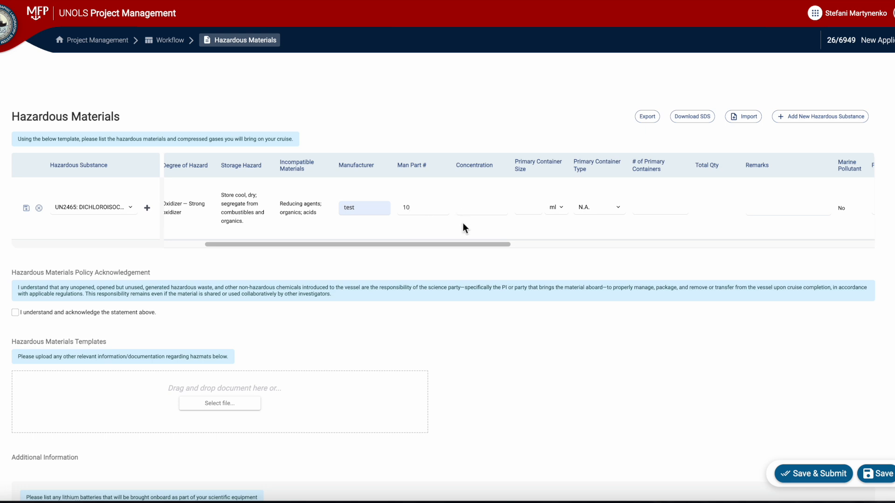
Step: Set the substance's concentration to 10ppm and its primary container size to 10 ml
drag(460, 245, 490, 247)
scroll(488, 251, right, 1)
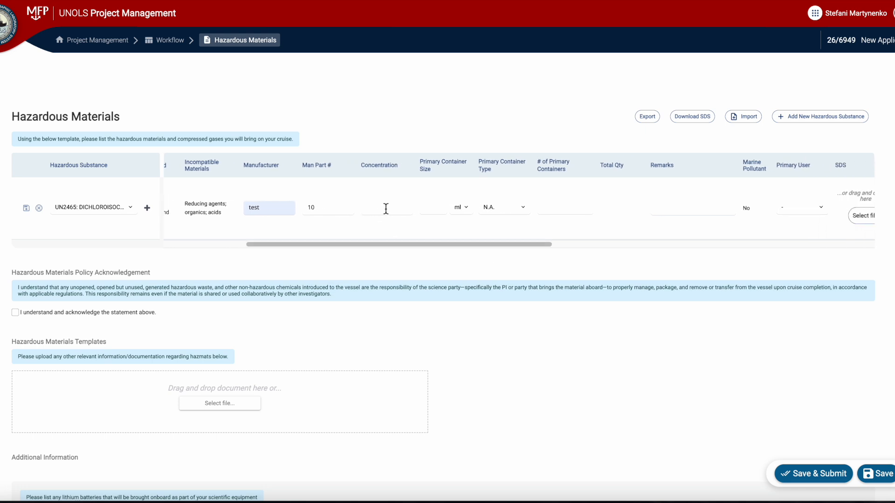
click(383, 207)
text(10ppm)
drag(389, 242, 413, 241)
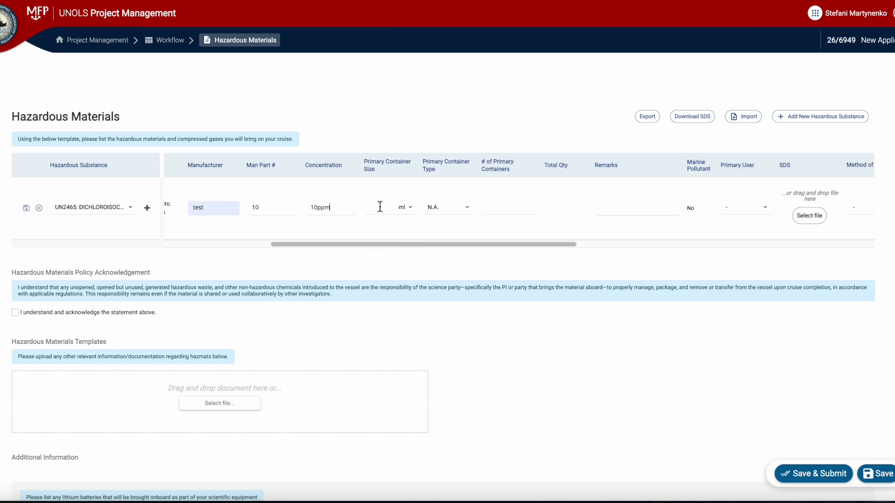
click(380, 207)
text(10)
click(410, 208)
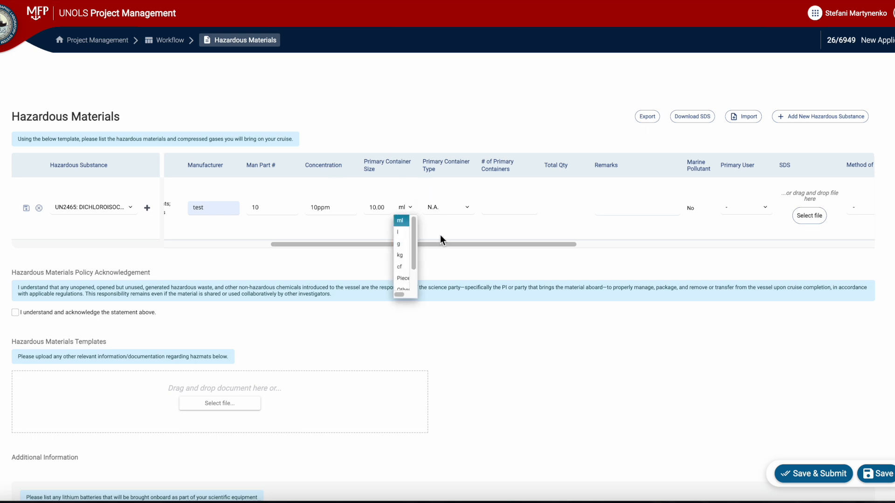
click(441, 235)
Step: Choose Glass Bottle or Container as the primary container type and set the number of primary containers to 3
drag(443, 244, 460, 244)
click(423, 210)
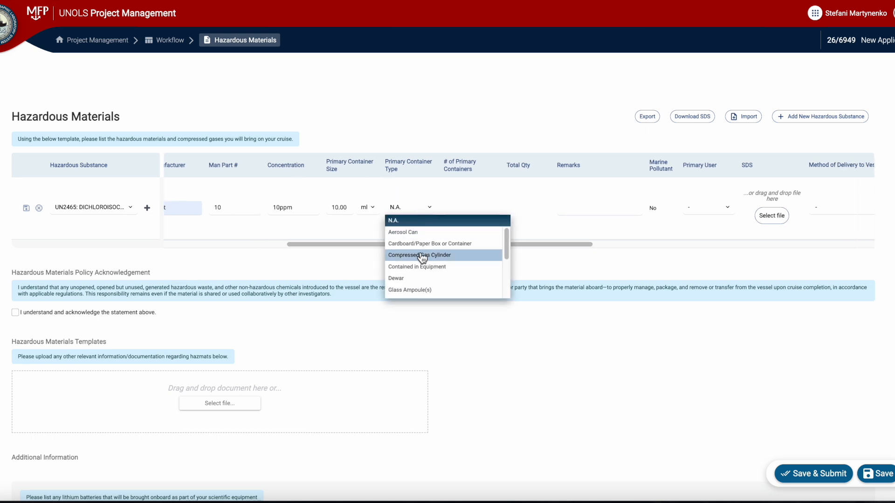
scroll(431, 276, down, 5)
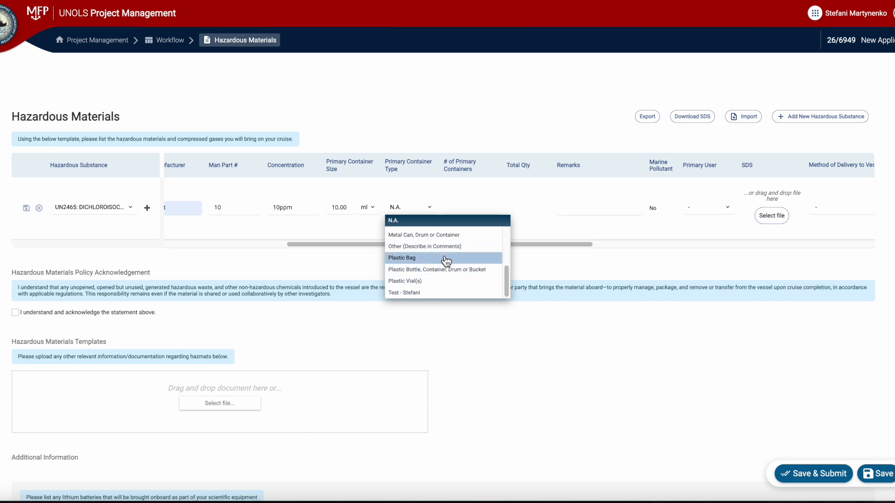
scroll(452, 257, up, 1)
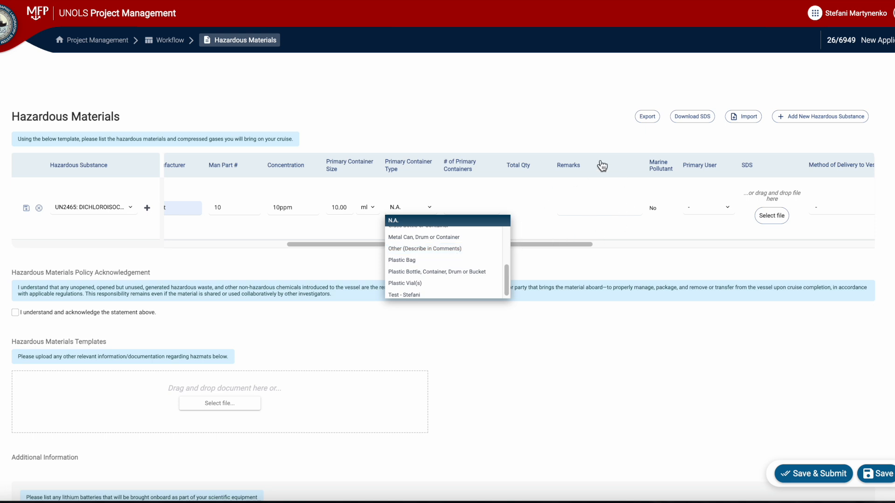
scroll(445, 251, up, 2)
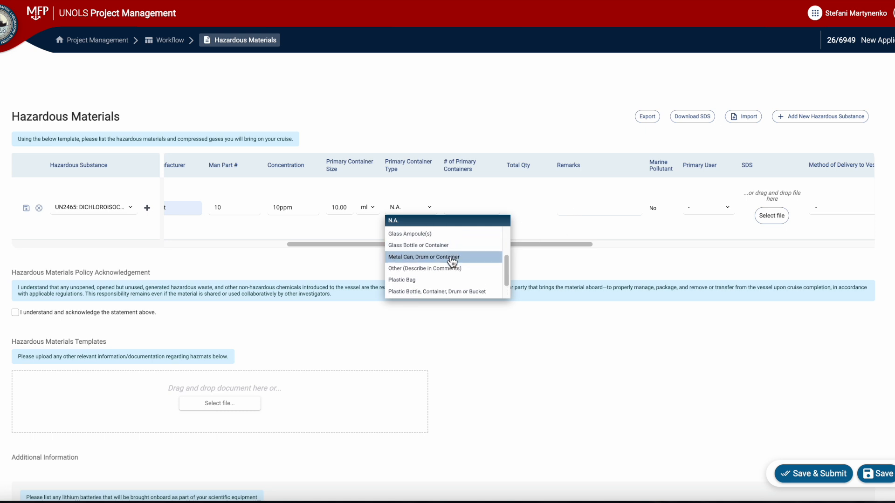
click(448, 251)
drag(452, 244, 479, 244)
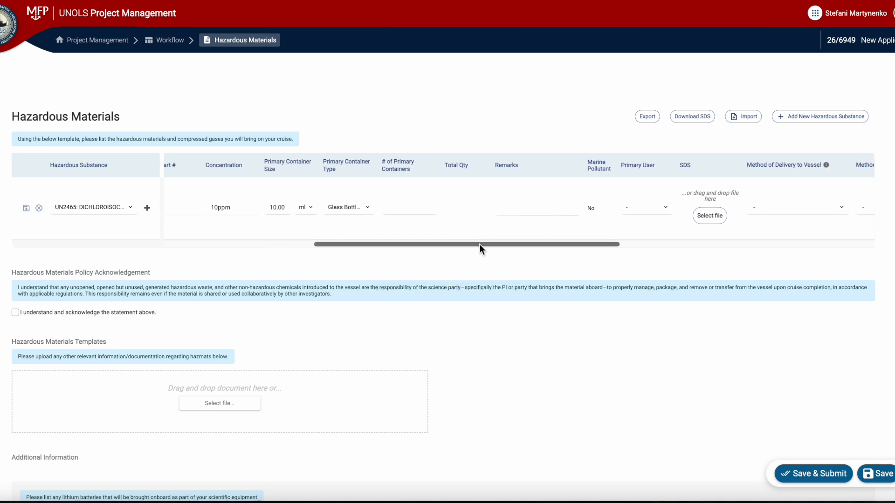
click(414, 208)
text(3)
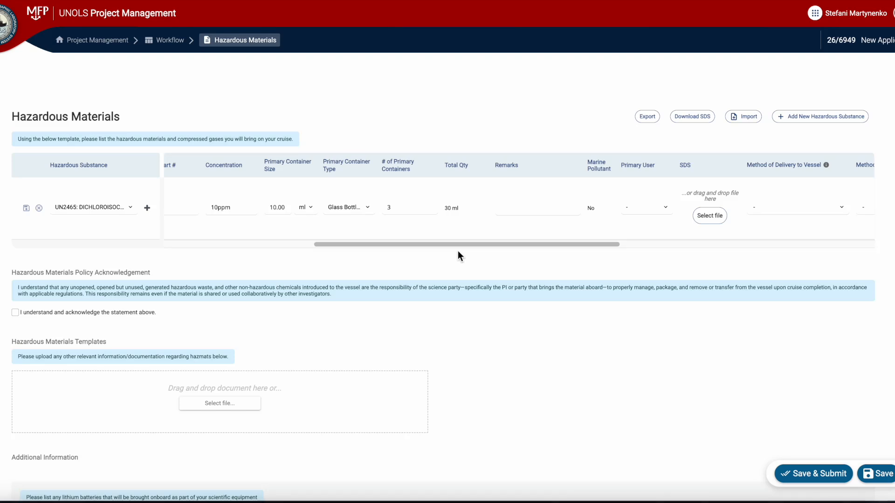
Step: Search for the responsible person by first name and assign them as the substance's primary user
drag(460, 243, 556, 239)
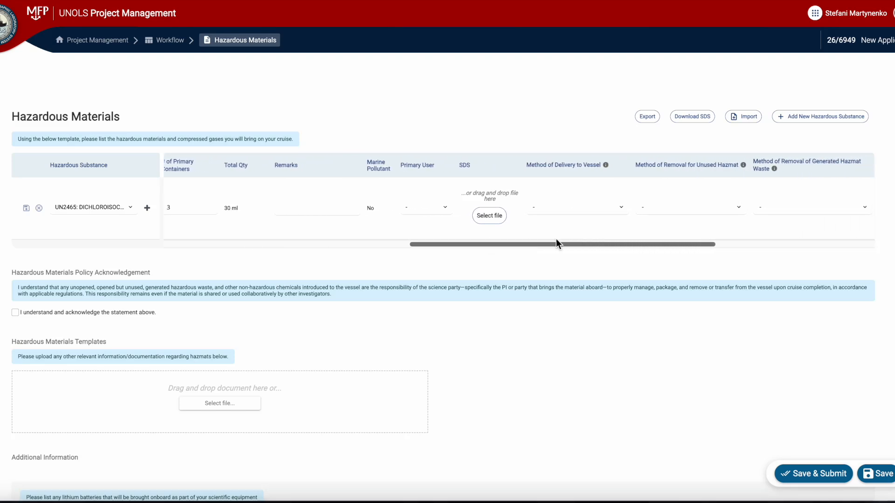
click(445, 208)
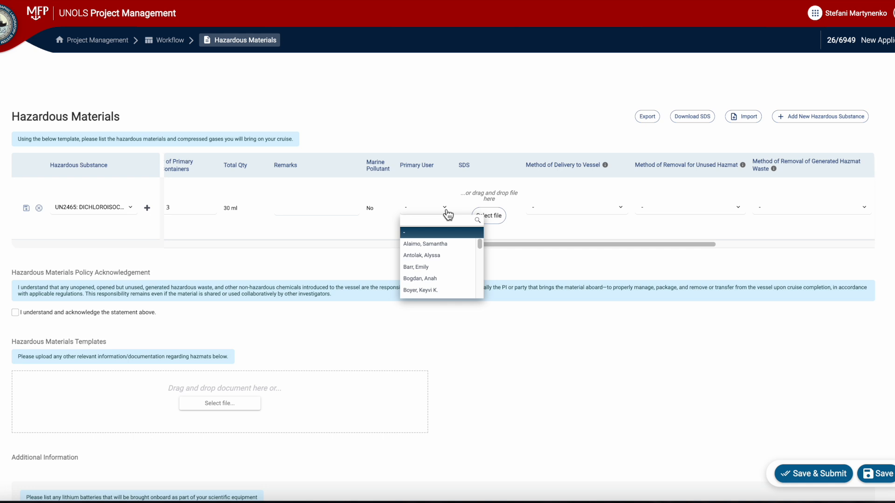
text(stefani ma)
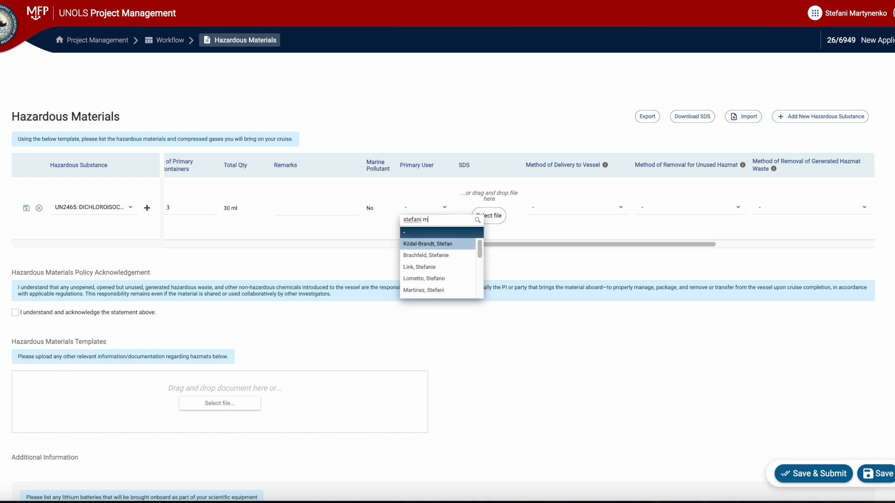
key(BackSpace)
key(BackSpace)
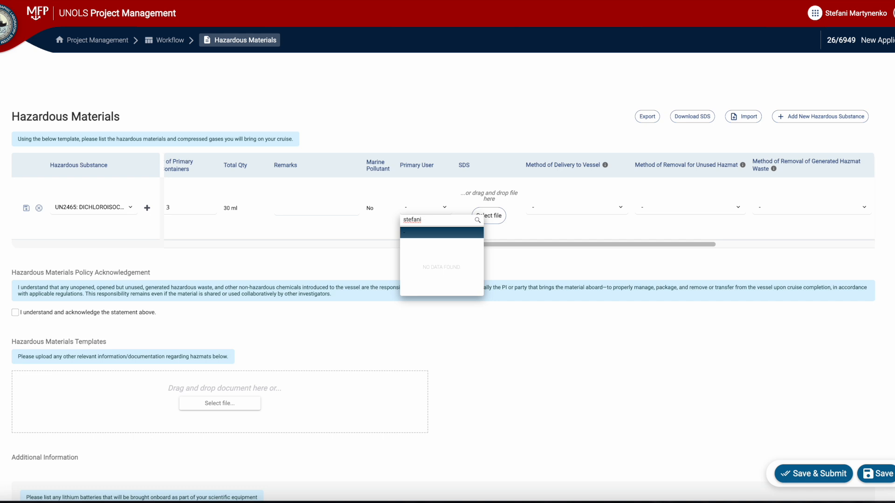
click(450, 246)
Step: Upload the Desktop image "Screenshot 2026-07-23 at 2.10.21 PM" as the substance's SDS document
scroll(455, 242, right, 3)
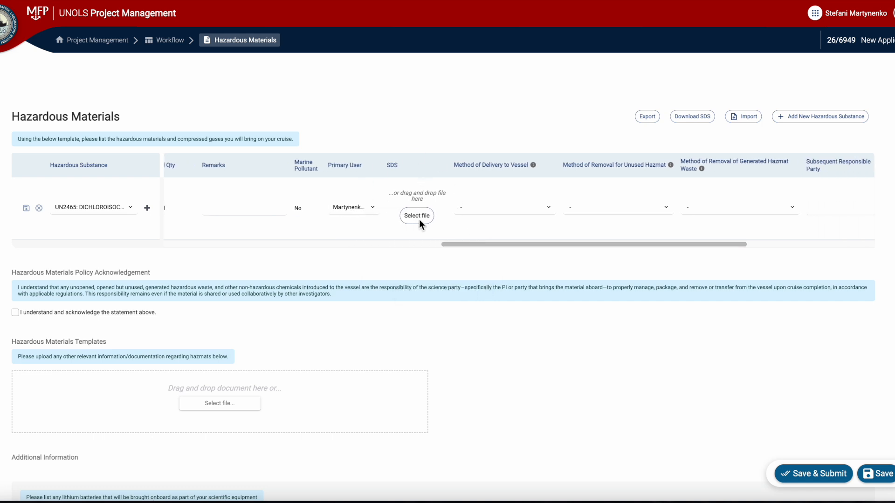
click(421, 215)
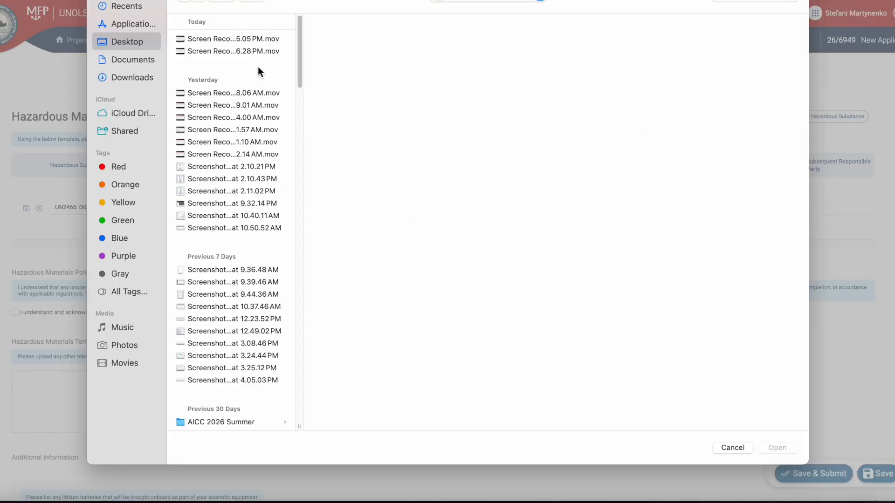
click(197, 168)
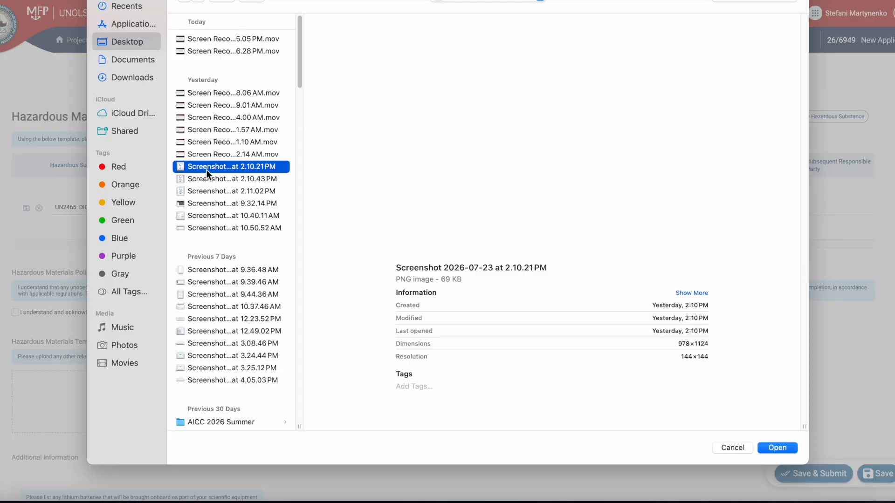
click(777, 447)
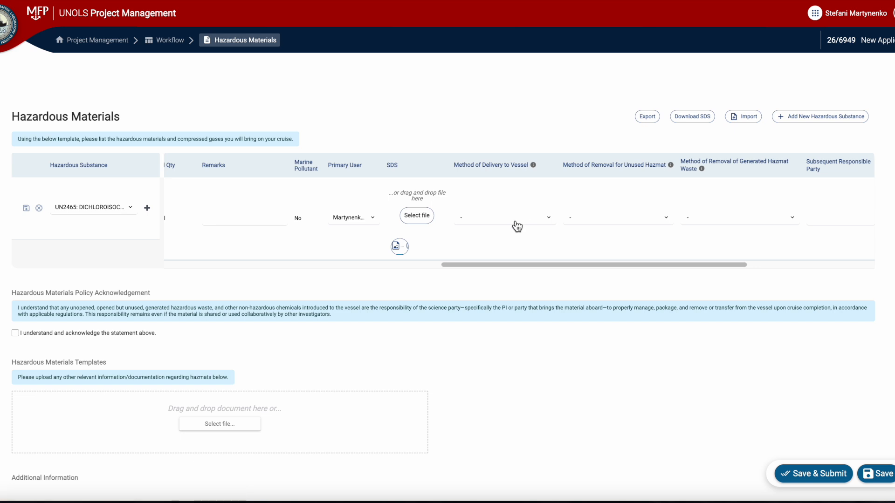
Step: Set the delivery method to Local Delivery and the unused hazmat removal method to Transfer to subsequent Project (add info)
drag(505, 267, 534, 267)
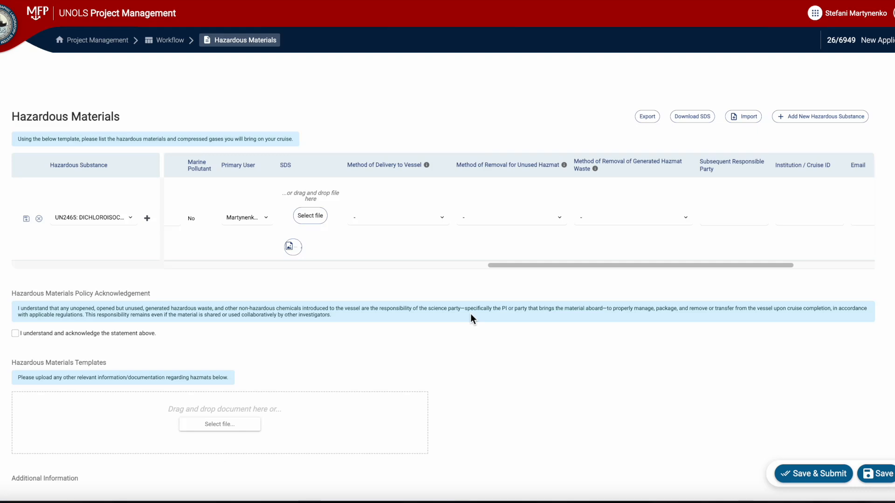
click(436, 221)
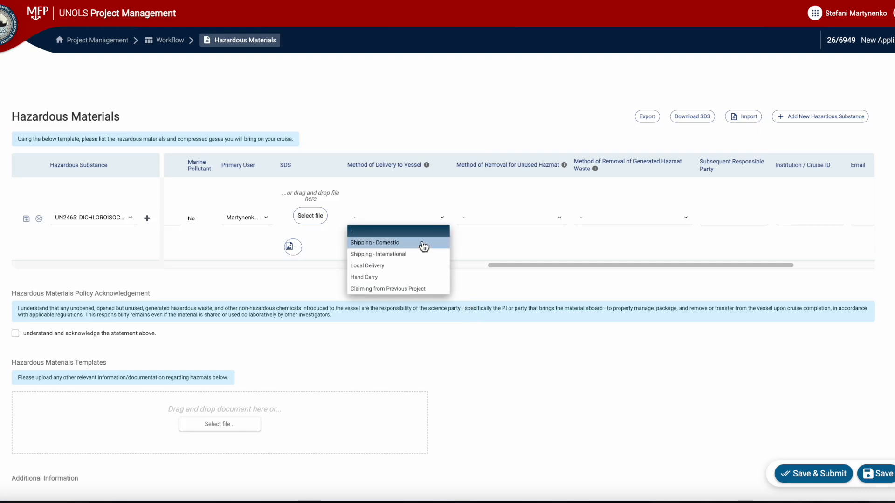
click(413, 267)
click(539, 222)
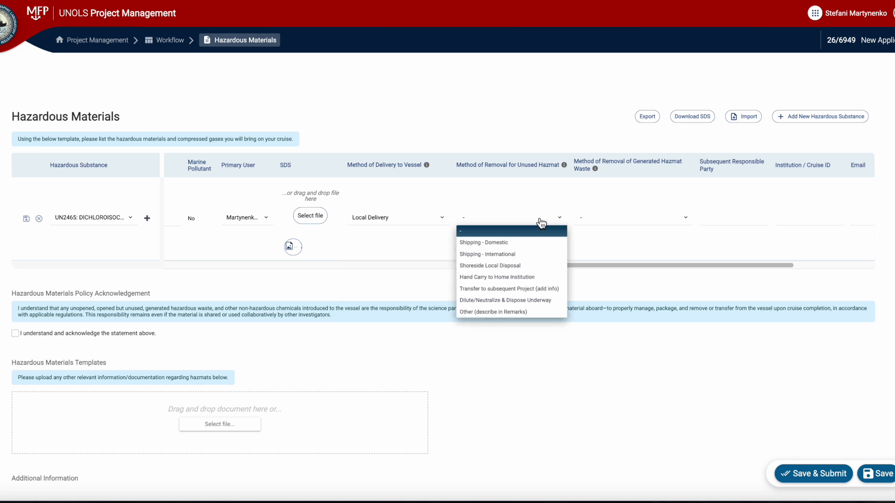
click(519, 289)
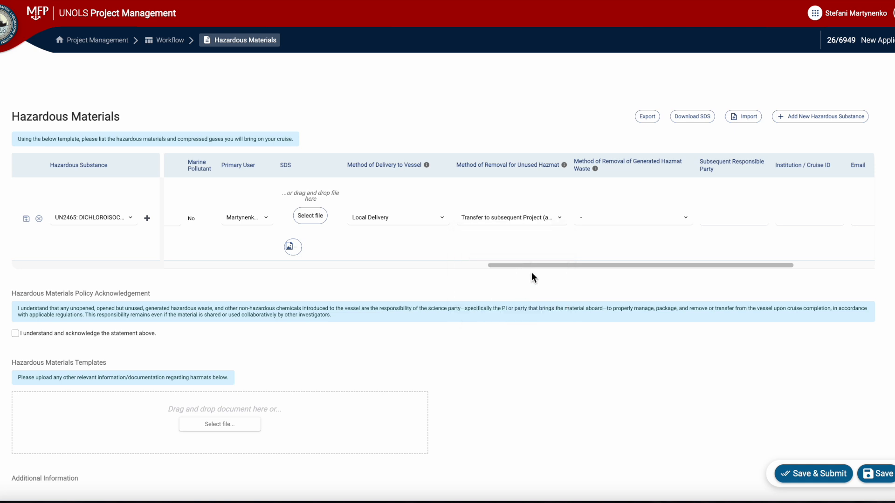
Step: Set the removal method for generated hazmat waste to Direct Transfer to Approved Waste Facility
drag(532, 268, 571, 270)
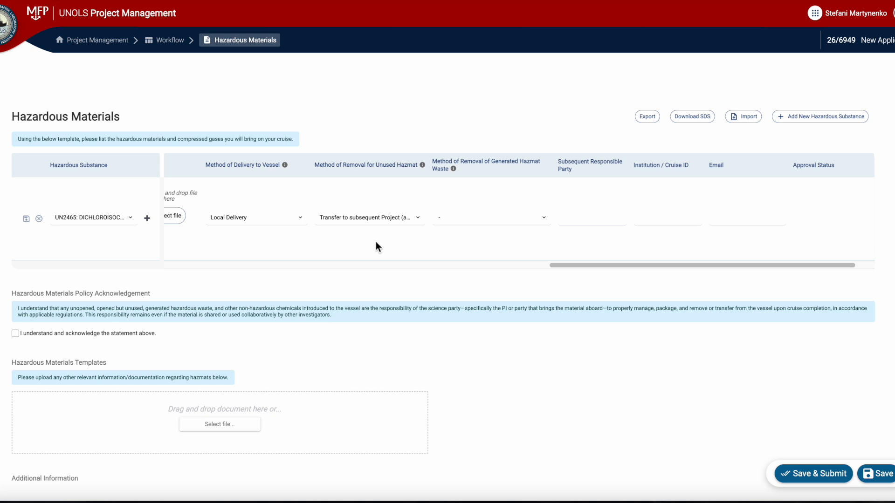
drag(577, 267, 591, 266)
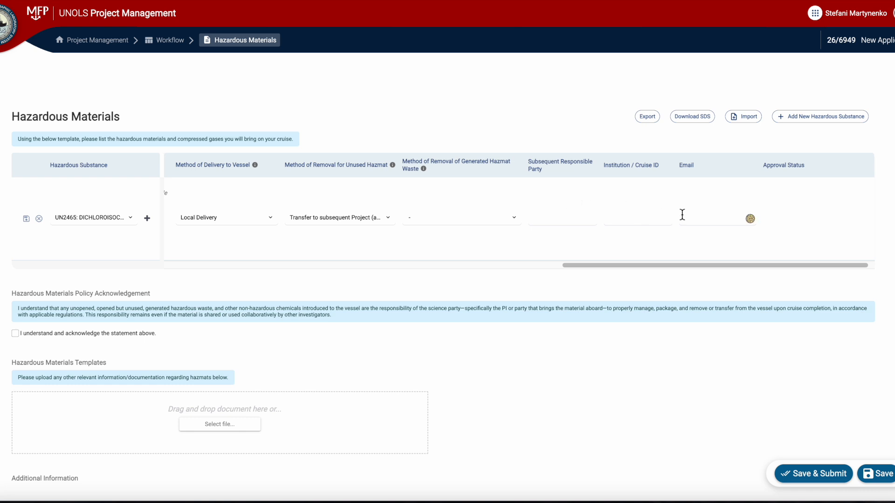
click(504, 222)
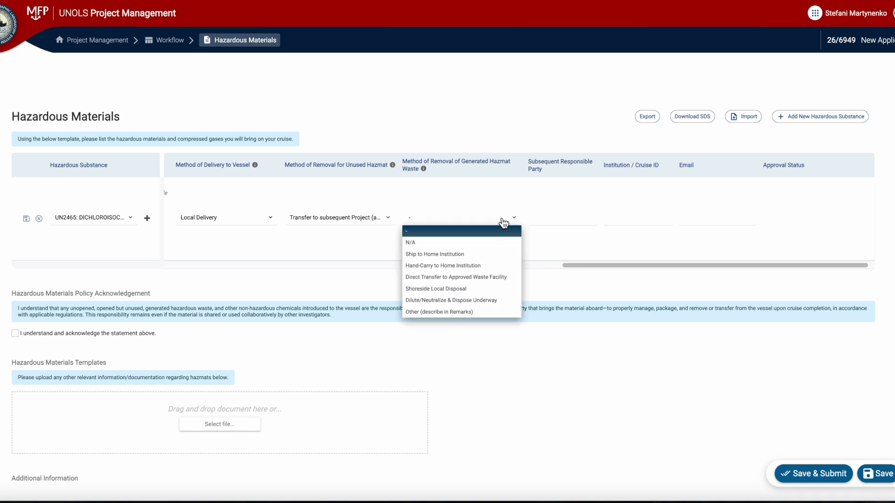
click(487, 278)
drag(591, 267, 185, 284)
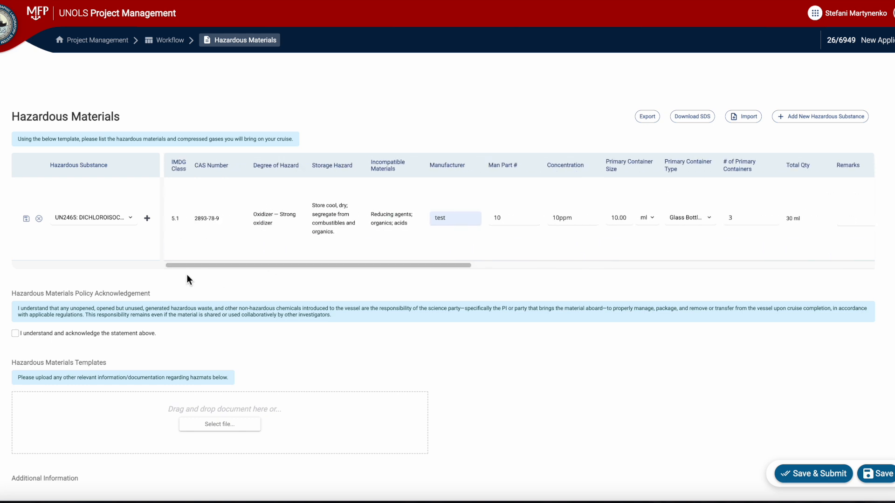
Step: Save the UN2465 substance row and review its saved details through to the approval status
click(26, 221)
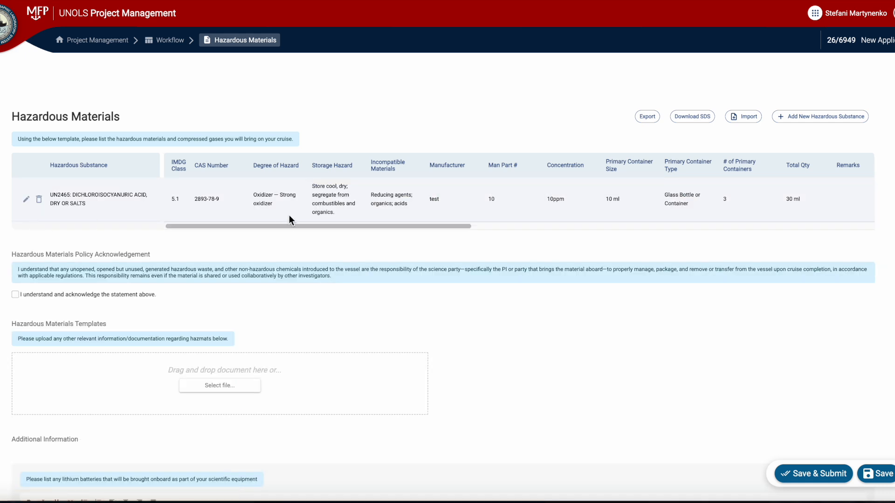
drag(287, 225, 802, 216)
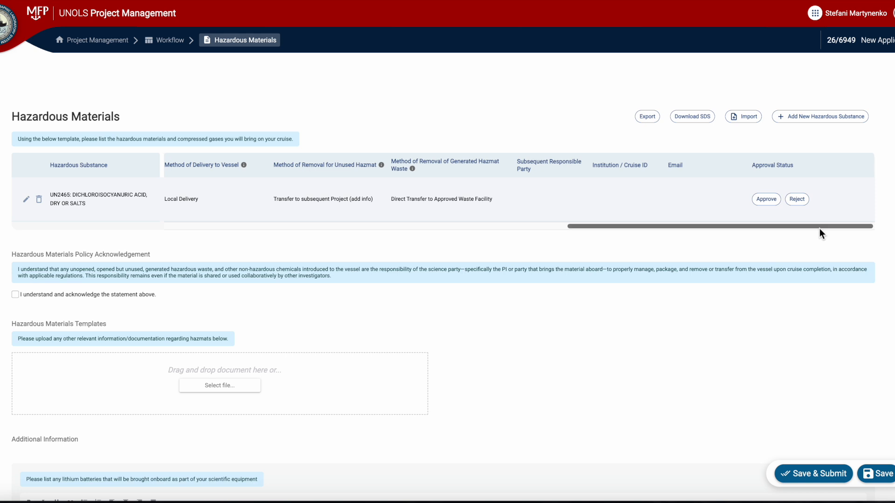
drag(821, 228, 337, 257)
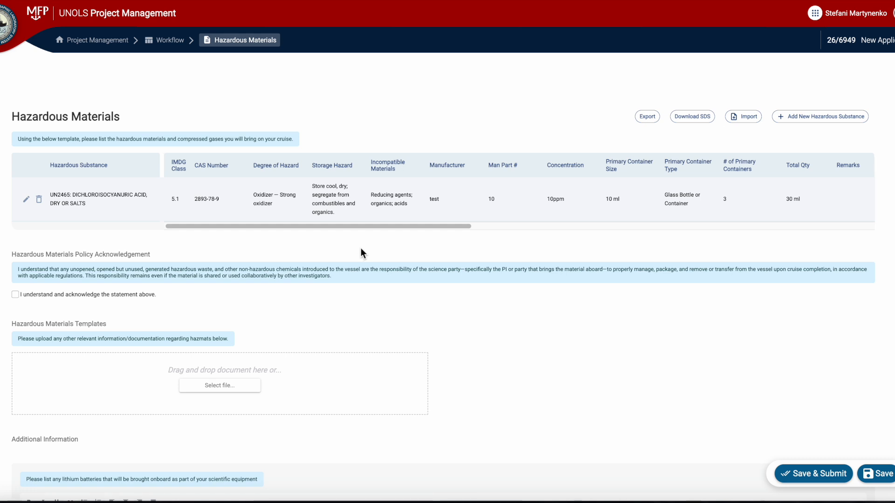
Step: Add another hazardous substance row and start a new substance request with UN number 1000, IMDG class 2 and common name test
click(821, 122)
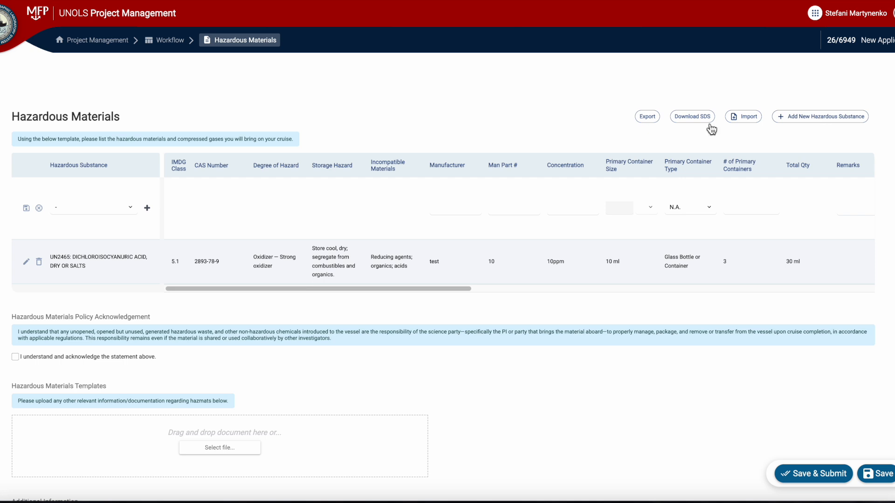
click(148, 208)
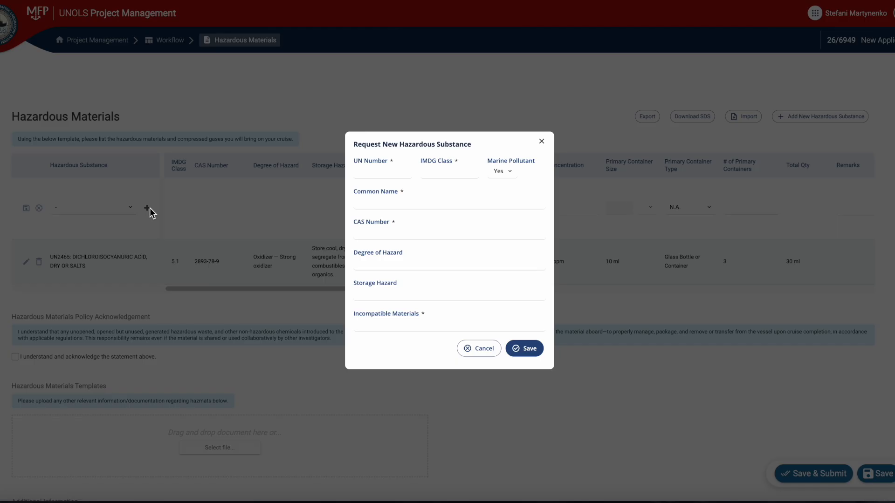
click(393, 171)
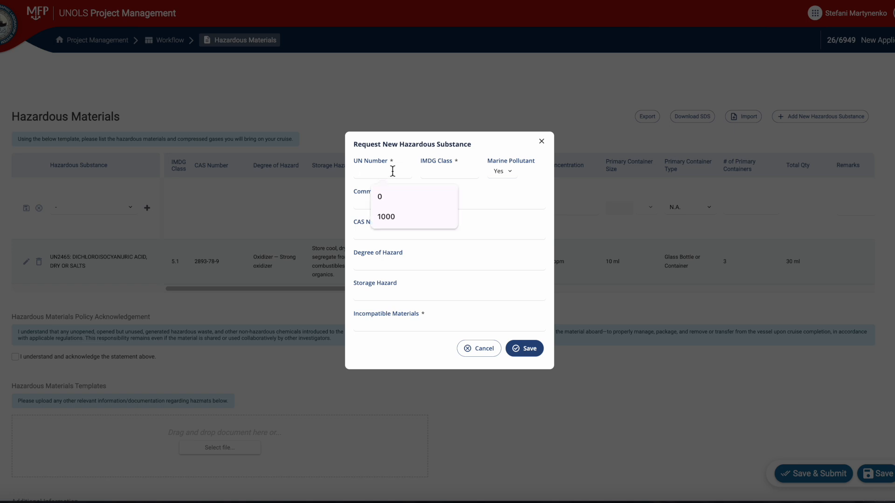
click(394, 214)
click(450, 173)
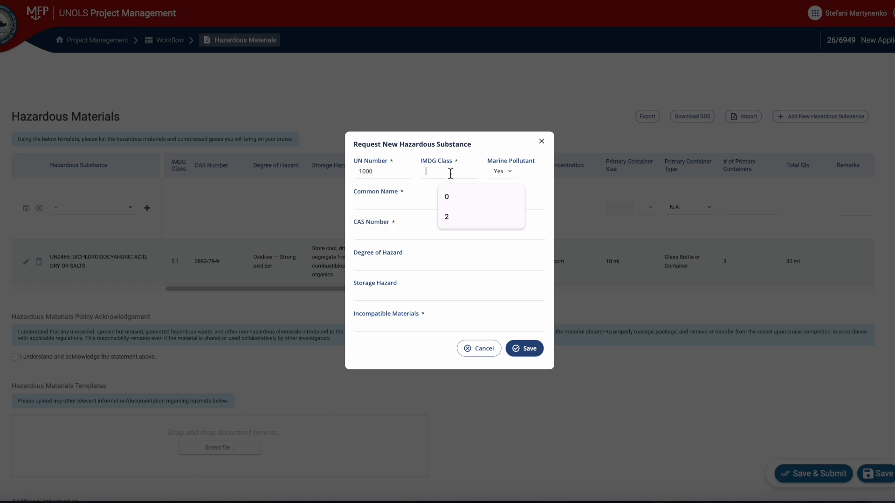
click(460, 216)
click(454, 205)
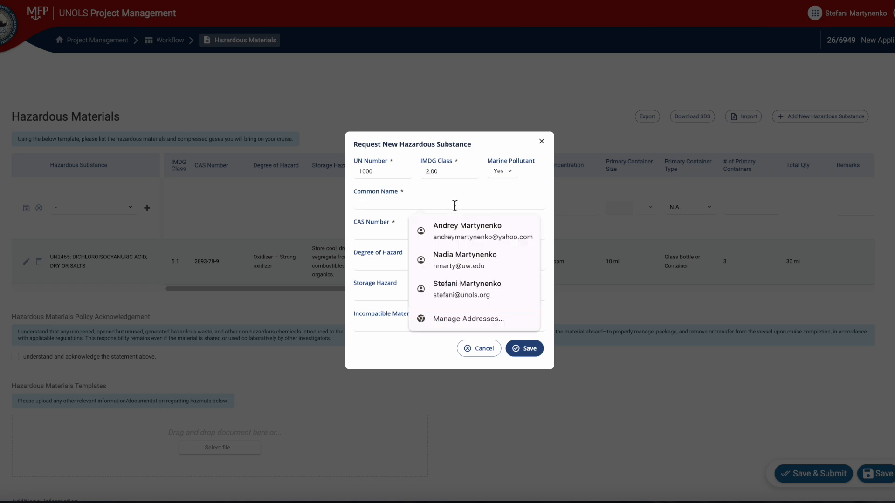
text(test)
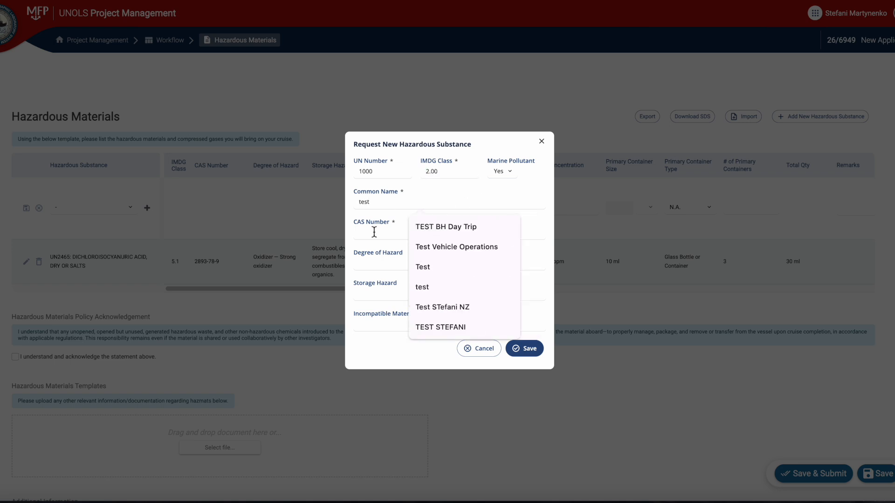
Step: Enter 1000 as the requested substance's CAS number
click(374, 231)
text(test)
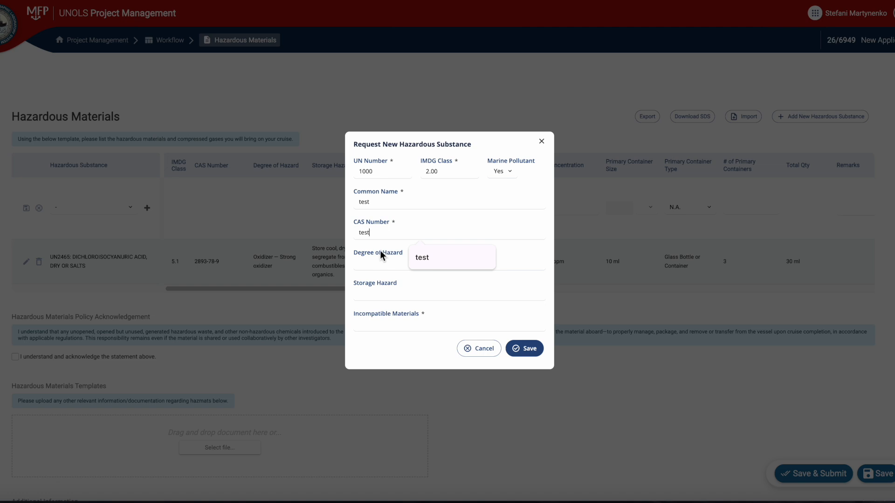
key(BackSpace)
key(BackSpace)
key(BackSpace)
key(BackSpace)
text(1000)
Step: Enter test for the degree of hazard, storage hazard and incompatible materials, and save the substance request
click(382, 263)
text(test)
click(372, 295)
text(ts)
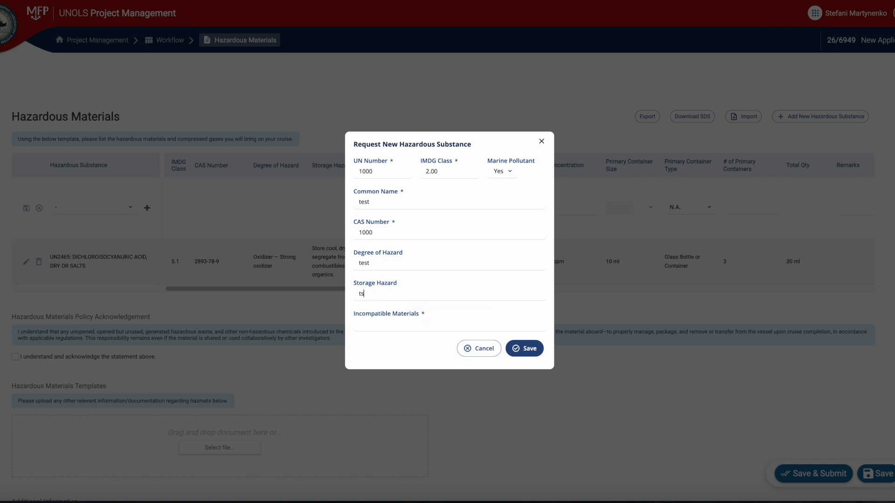
key(BackSpace)
text(est)
click(369, 325)
text(test)
click(367, 347)
click(527, 349)
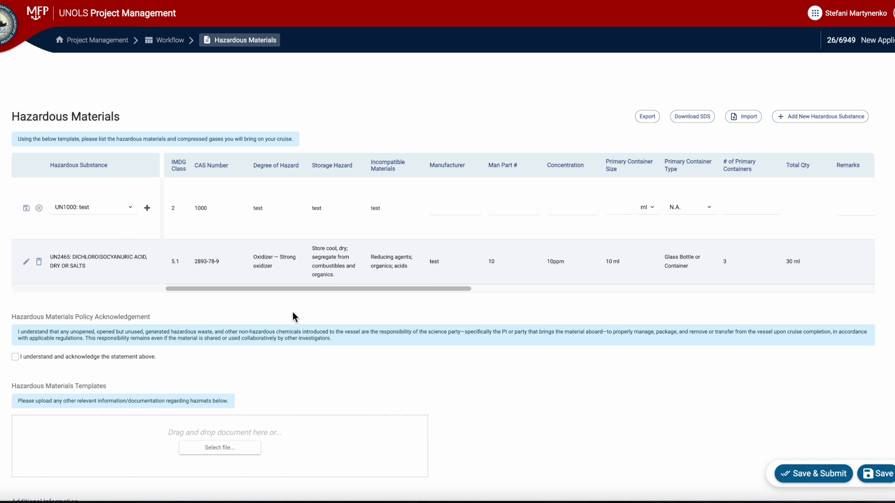
drag(292, 290, 381, 295)
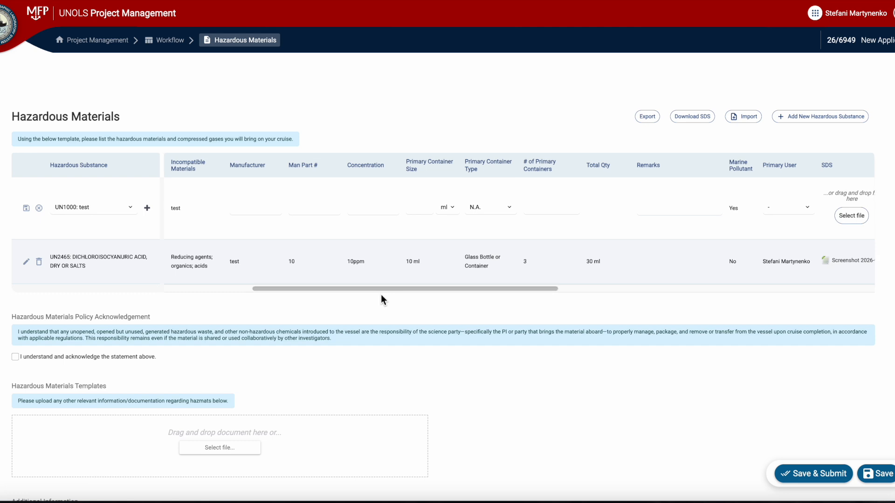
drag(393, 289, 211, 292)
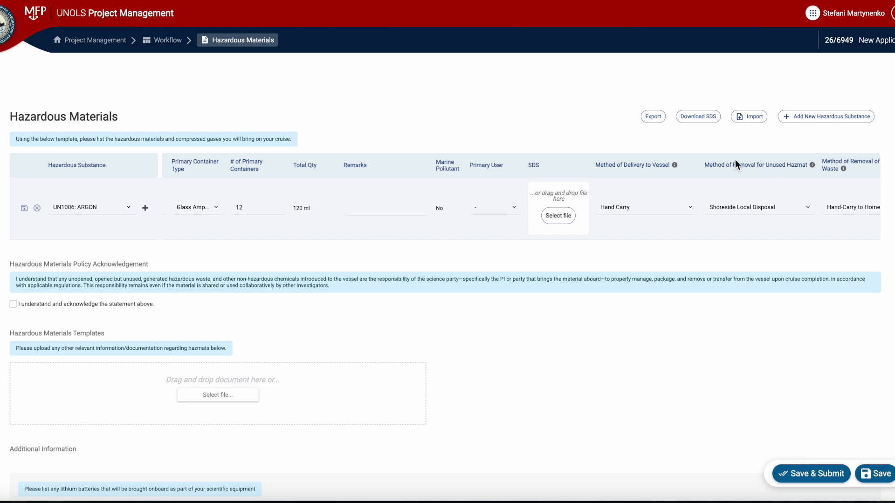
Step: Download the Excel file template for importing hazardous materials, accepting the prompt to leave the site
click(746, 115)
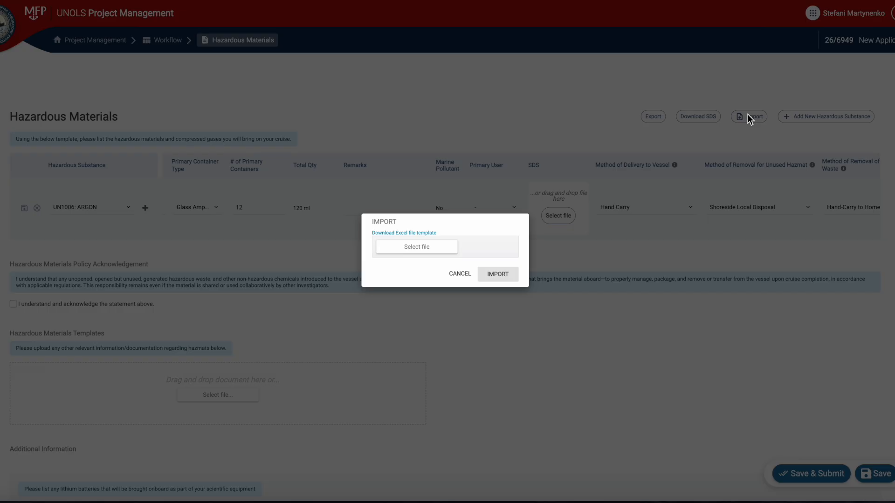
click(425, 233)
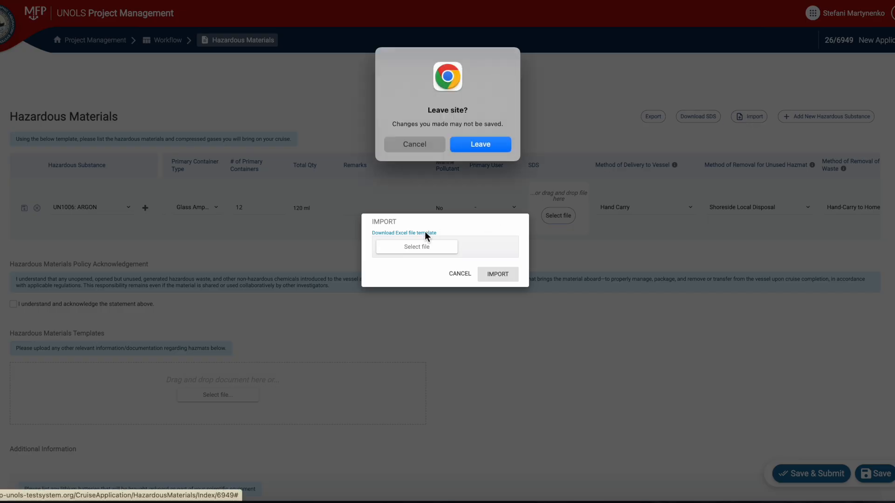
click(482, 145)
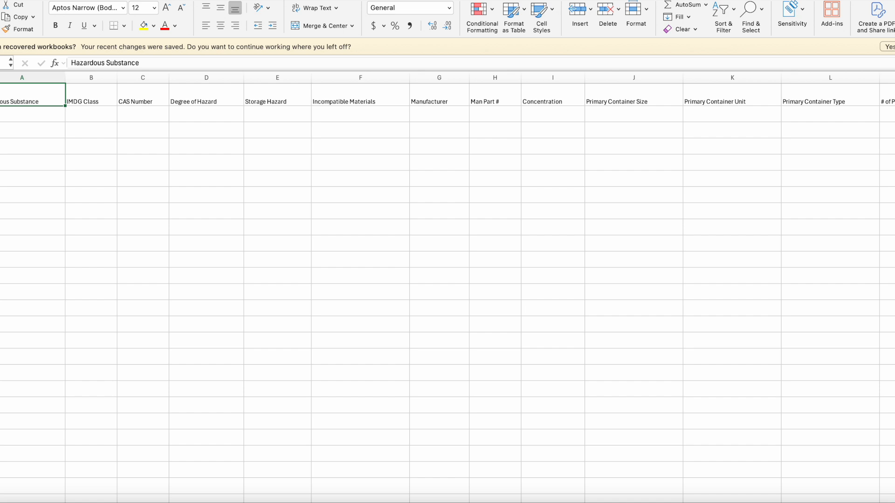
Step: Choose UN1002: AIR, COMPRESSED as the hazardous substance in the template's first data row
click(59, 117)
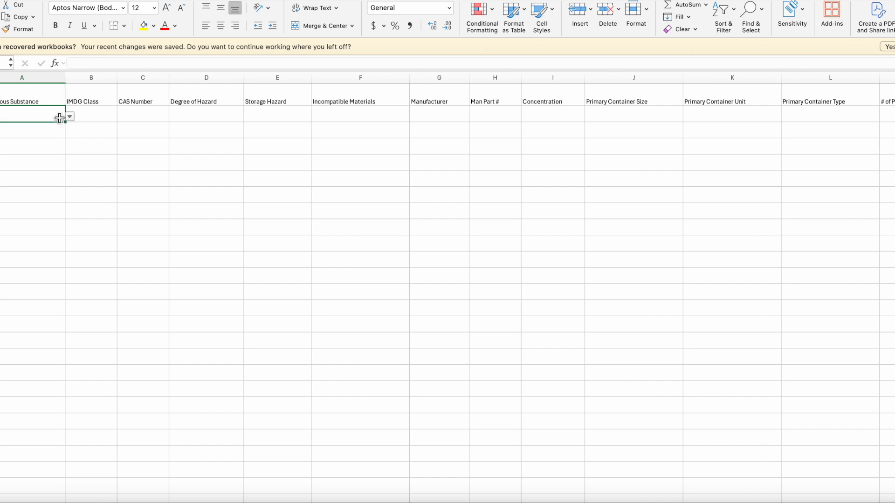
click(69, 117)
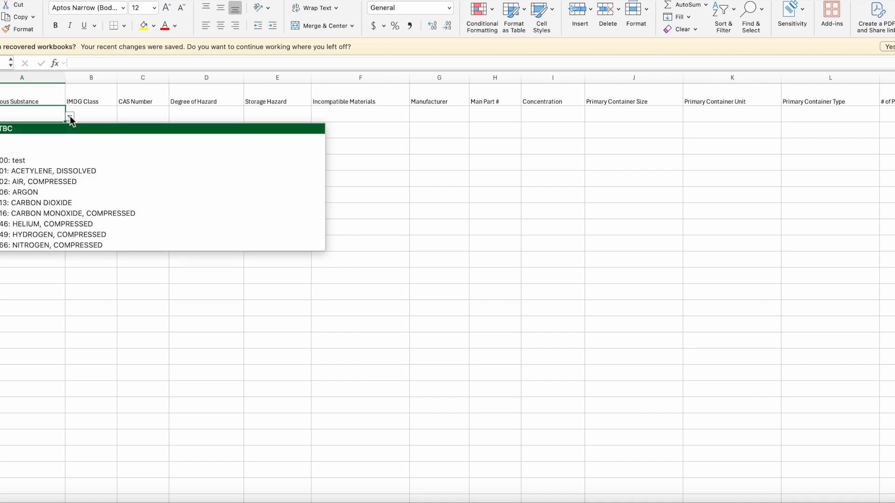
click(82, 181)
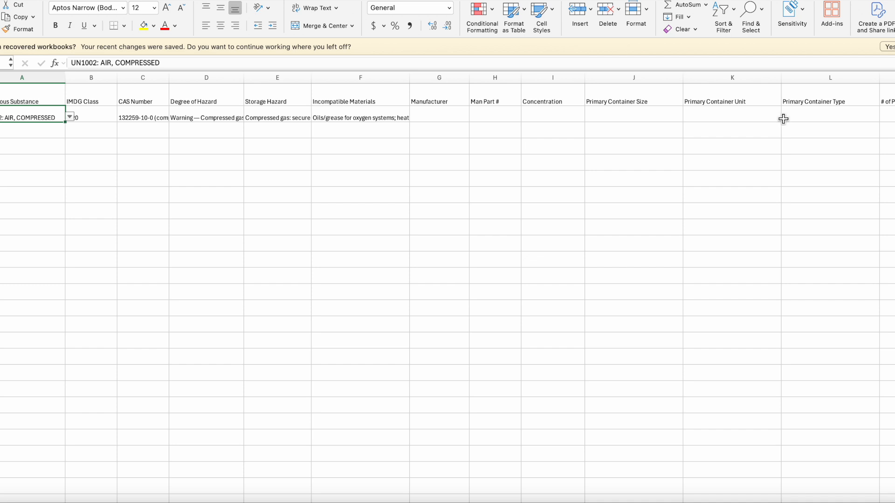
Step: Examine the Primary Container Type choices in the template's first data row, and close the workbook without saving
click(805, 112)
click(744, 121)
click(642, 121)
click(799, 116)
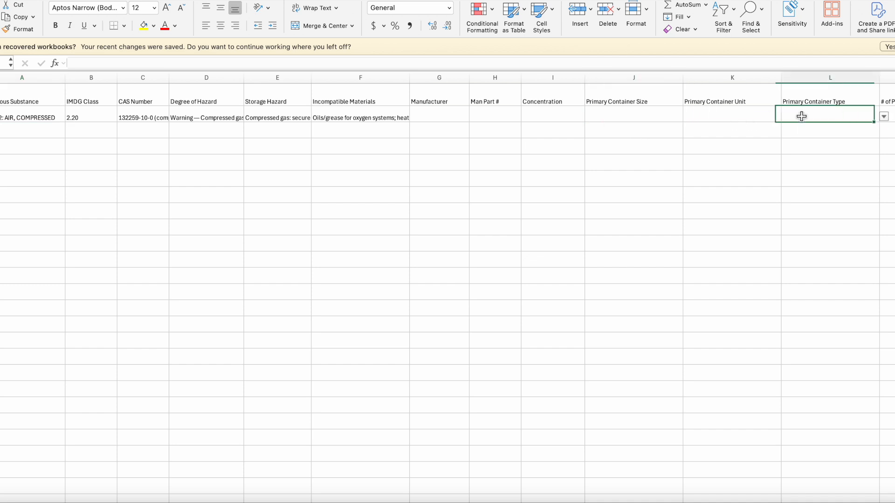
click(884, 116)
click(716, 181)
click(888, 119)
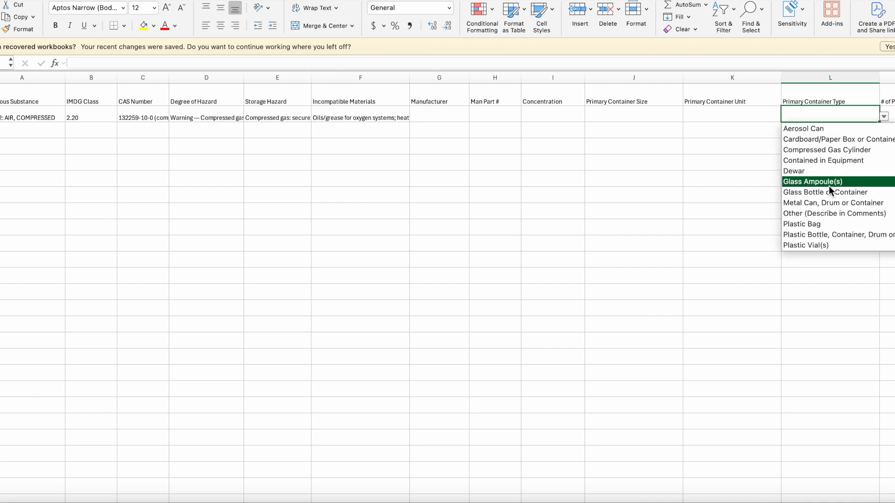
key(Escape)
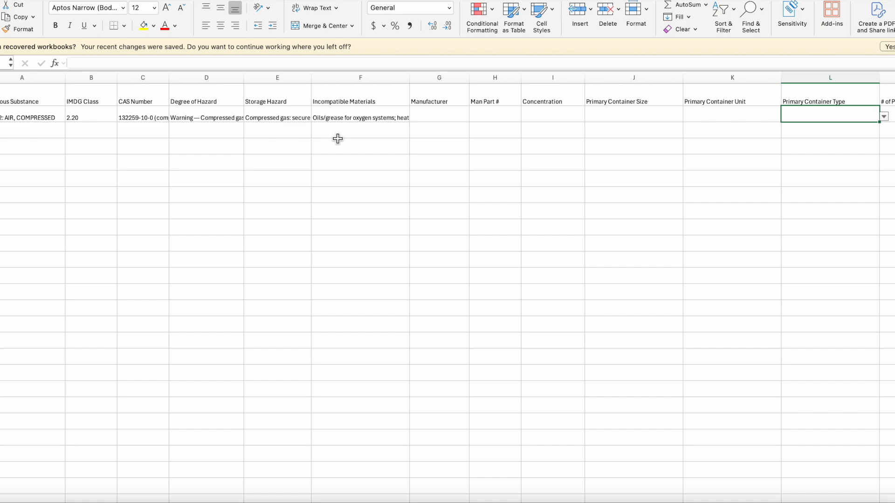
key(super+w)
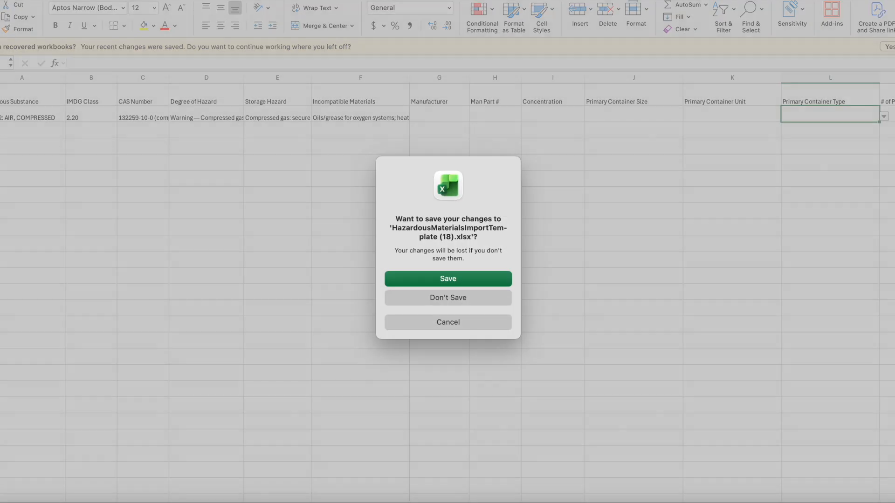
click(468, 298)
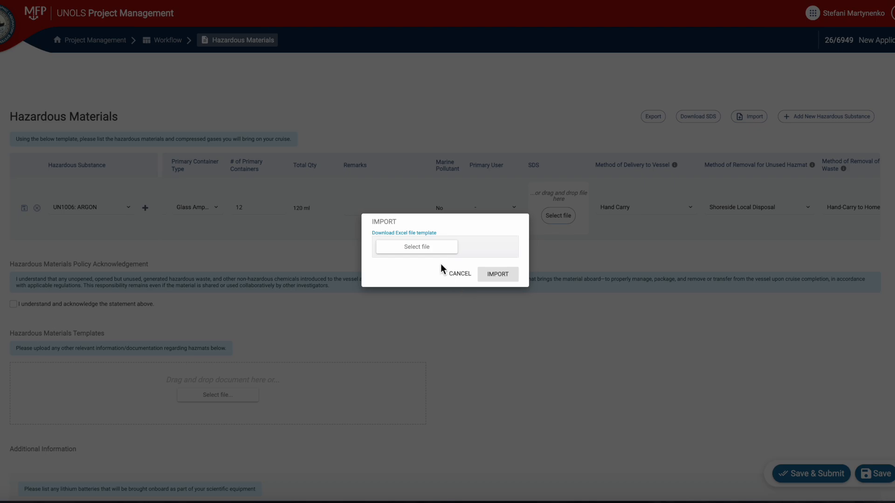
Step: Import the Downloads file HazardousMaterialsImportTemplate (5).xlsx into the hazardous materials list and acknowledge the import message
click(422, 250)
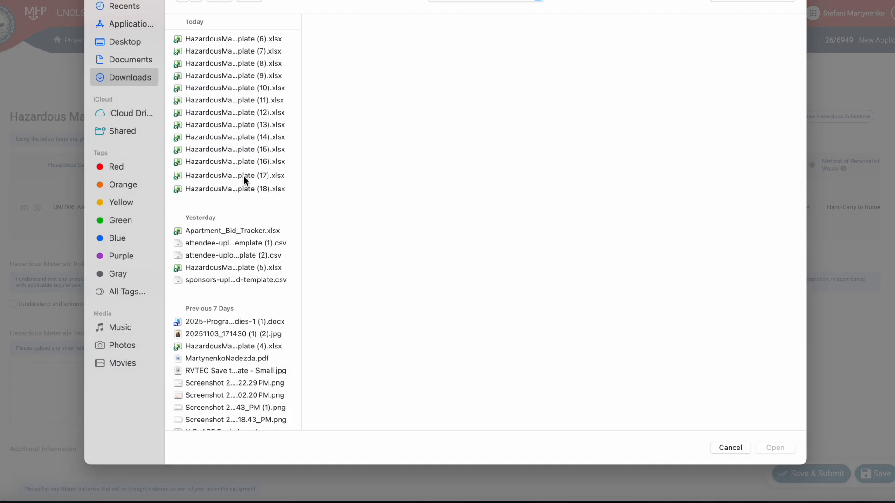
click(221, 264)
click(775, 448)
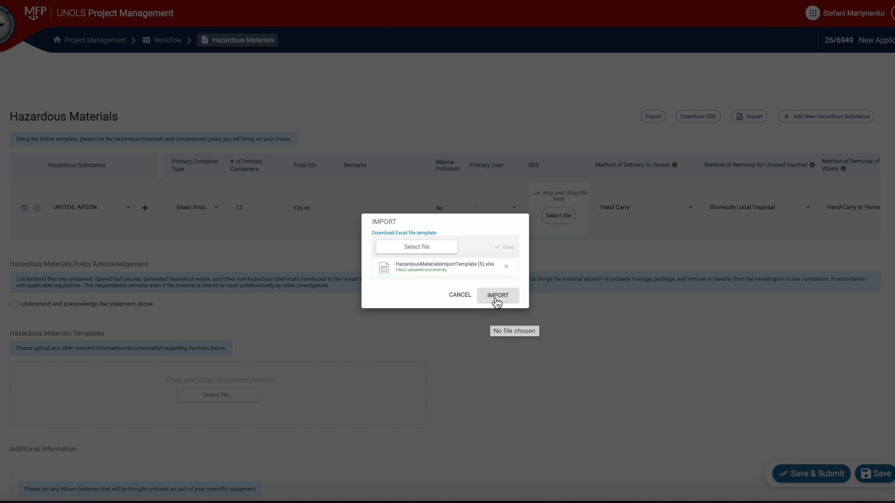
click(497, 296)
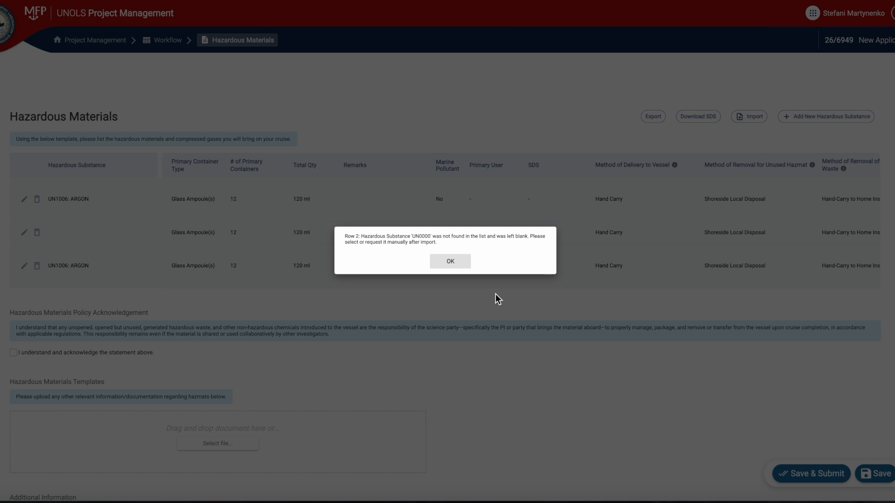
click(458, 264)
Step: Open the imported row with the blank substance for editing, and view its new substance request form without submitting it
scroll(348, 252, left, 5)
scroll(348, 253, left, 4)
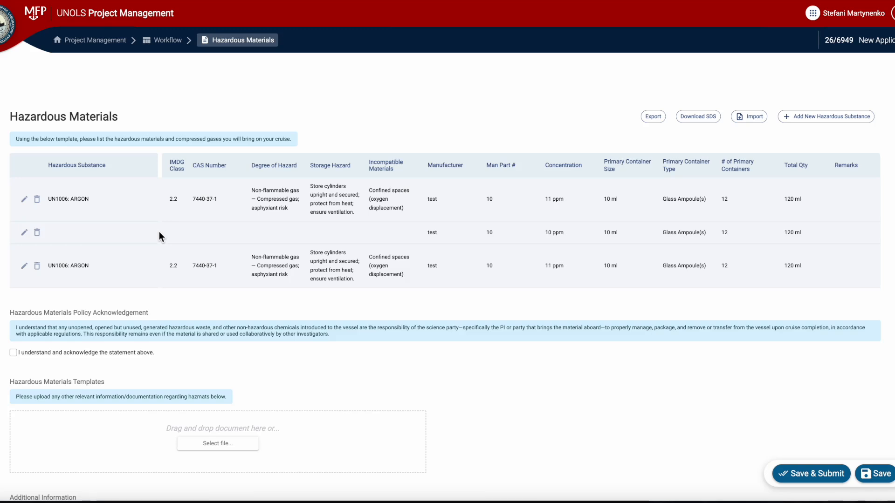
click(29, 238)
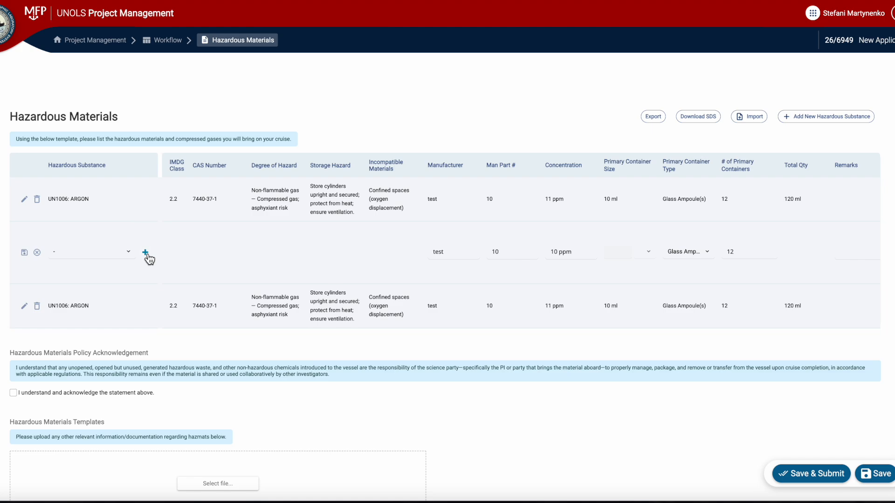
click(146, 253)
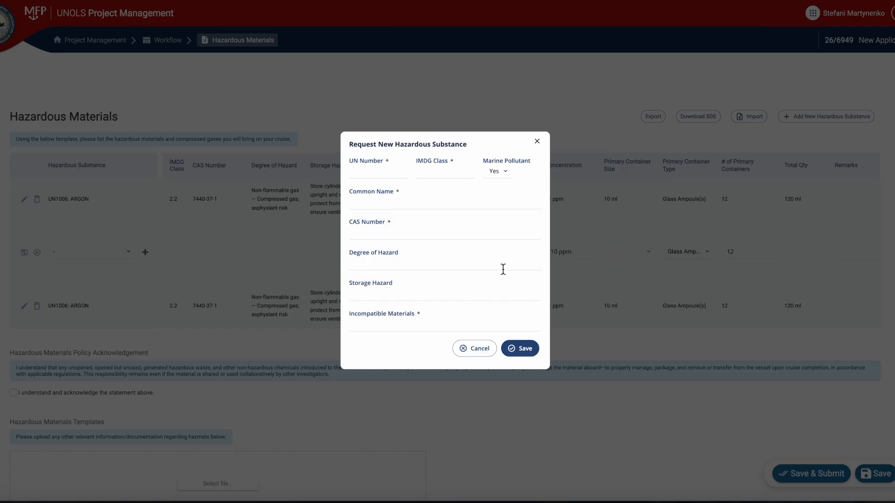
click(538, 148)
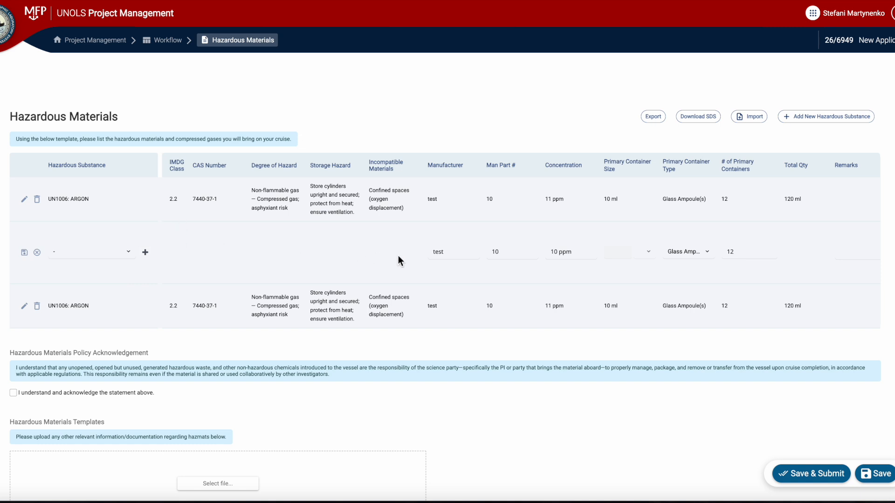
Step: Examine the imported rows' container, primary user, SDS, delivery, removal and approval fields
scroll(398, 254, right, 9)
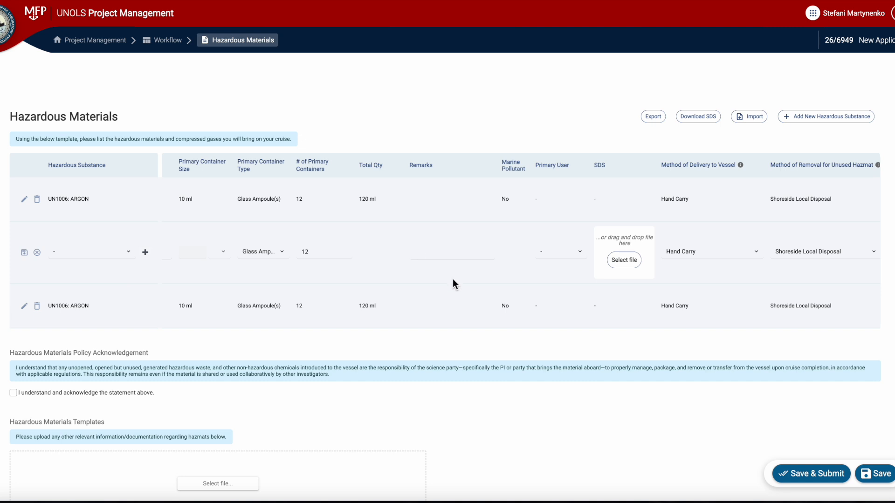
scroll(453, 279, down, 1)
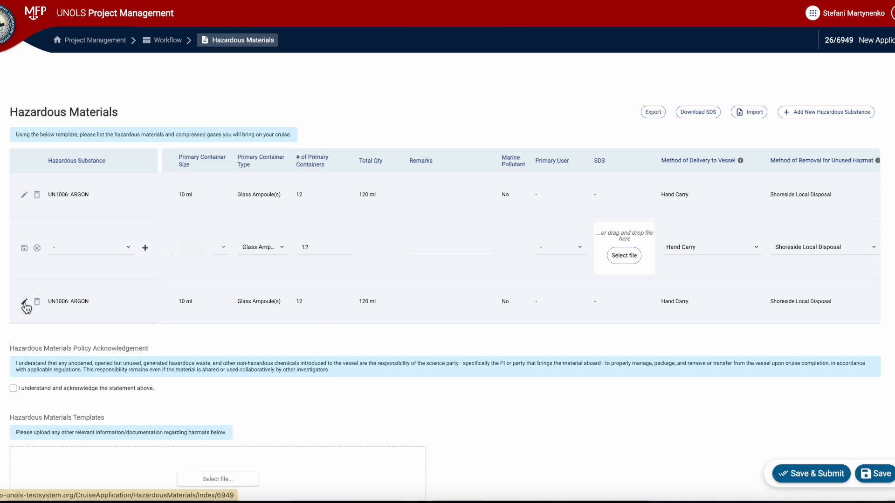
scroll(234, 268, right, 10)
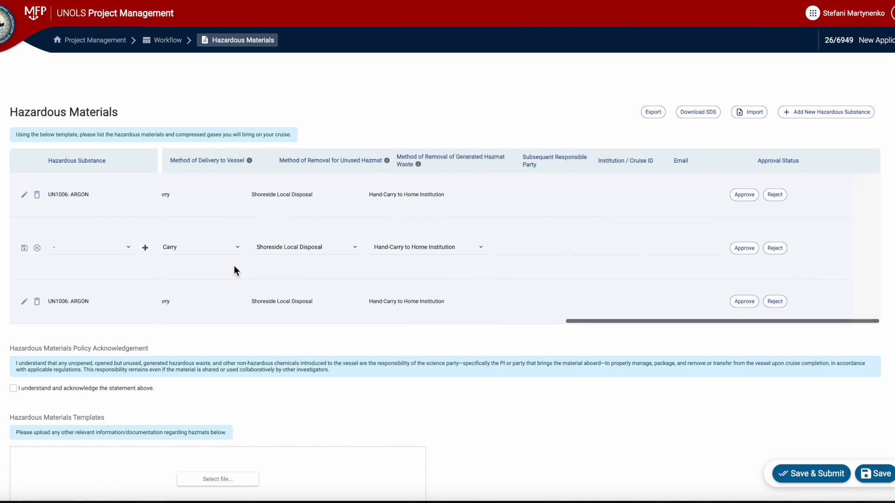